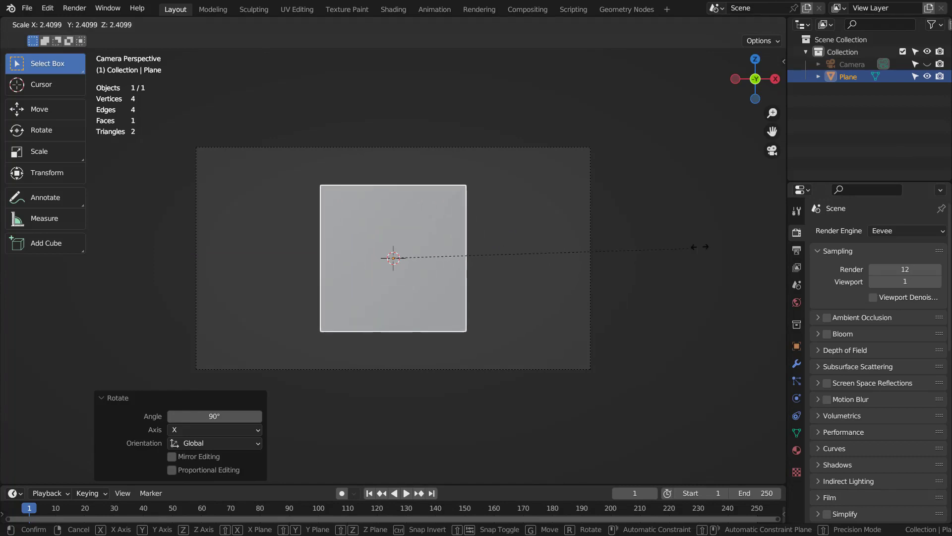
Scale the plane uniformly by about 3.683 and along X by about 1.78 so it fills the camera frame
{"action": "left_click", "coordinate": [461, 254]}
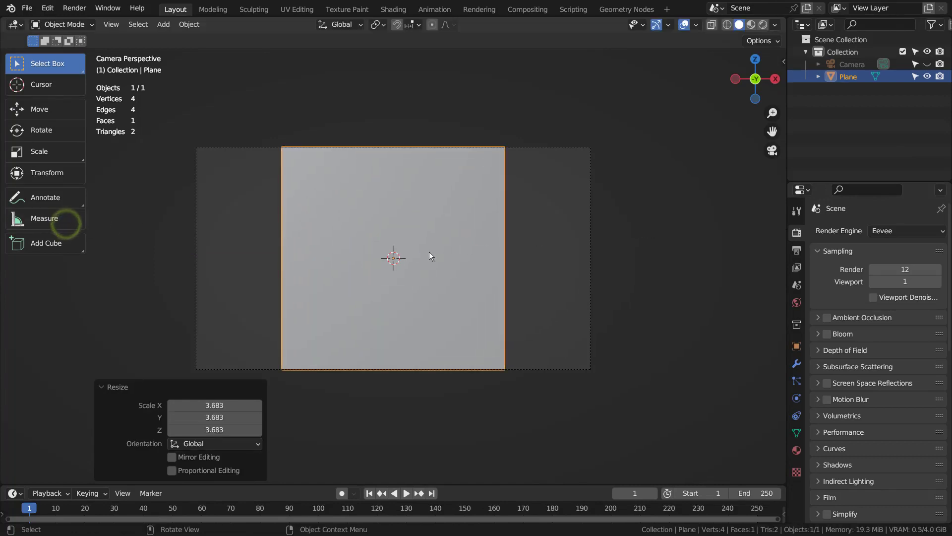
{"action": "key", "text": "s"}
{"action": "key", "text": "x"}
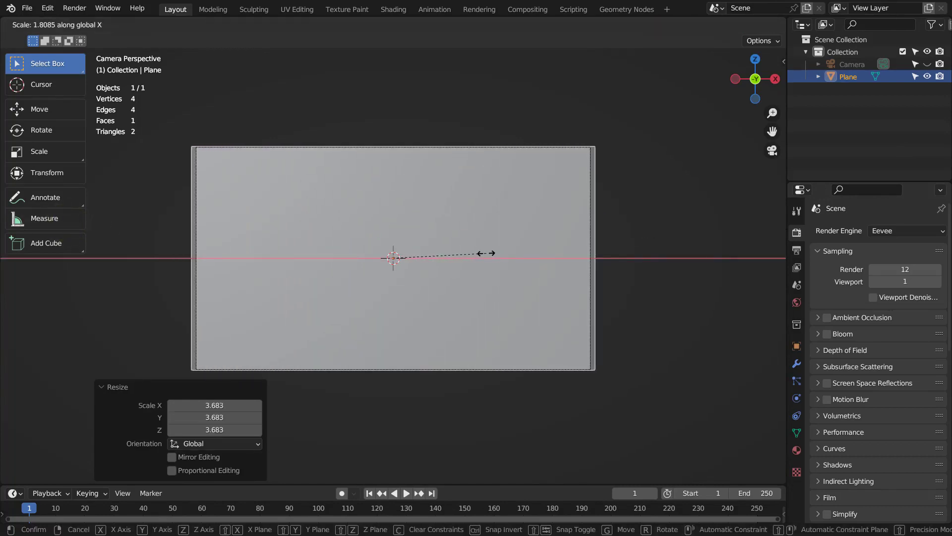
{"action": "left_click", "coordinate": [485, 253]}
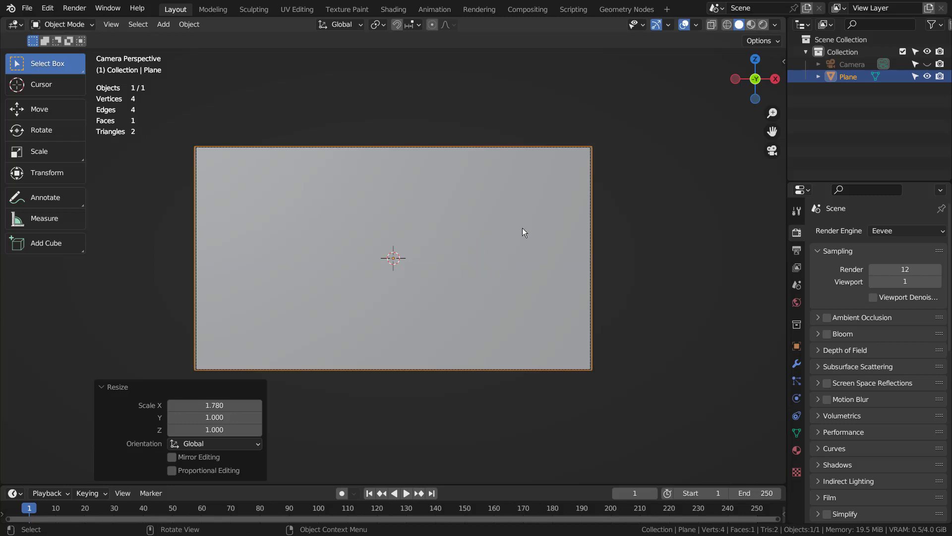
Set up texture painting on the plane with a blank 1024 × 1024 px Base Color paint slot
{"action": "left_click", "coordinate": [347, 8]}
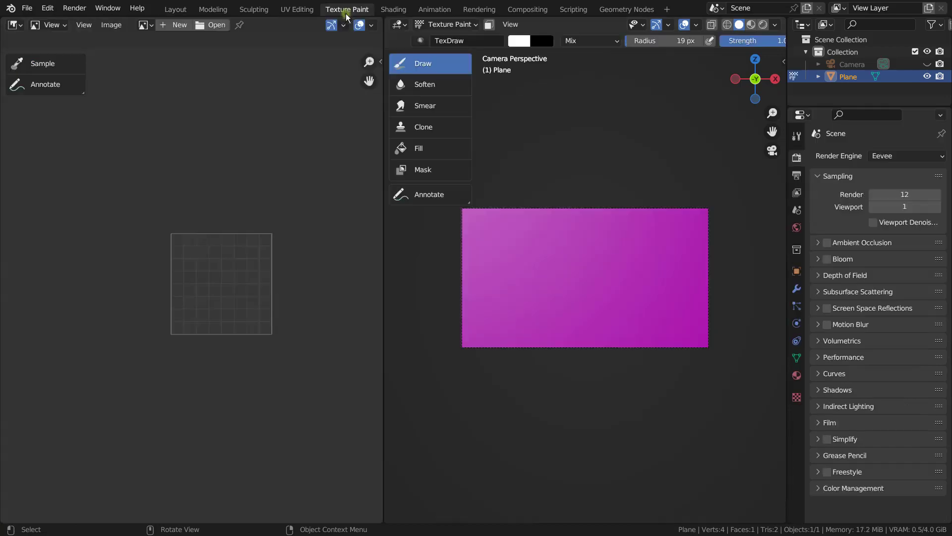
{"action": "left_click", "coordinate": [796, 136]}
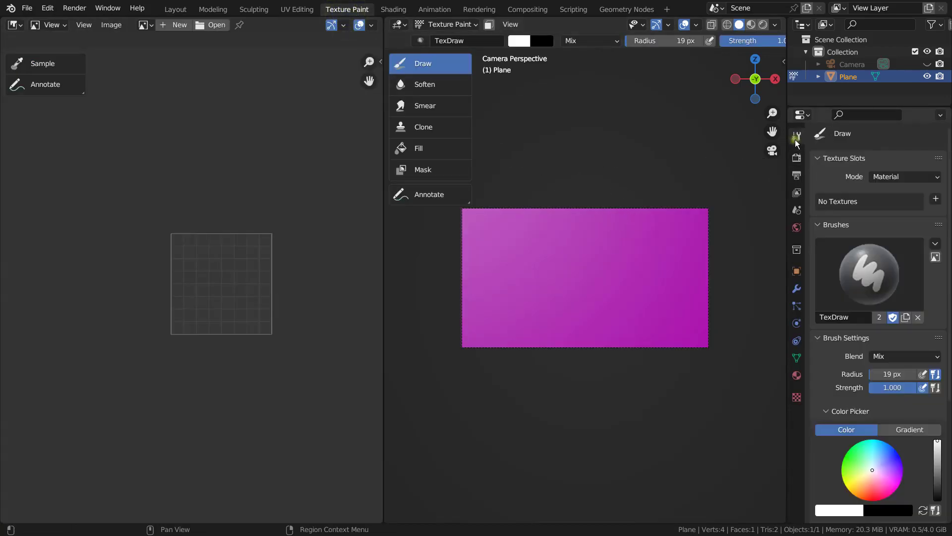
{"action": "left_click", "coordinate": [913, 177]}
{"action": "left_click", "coordinate": [917, 190]}
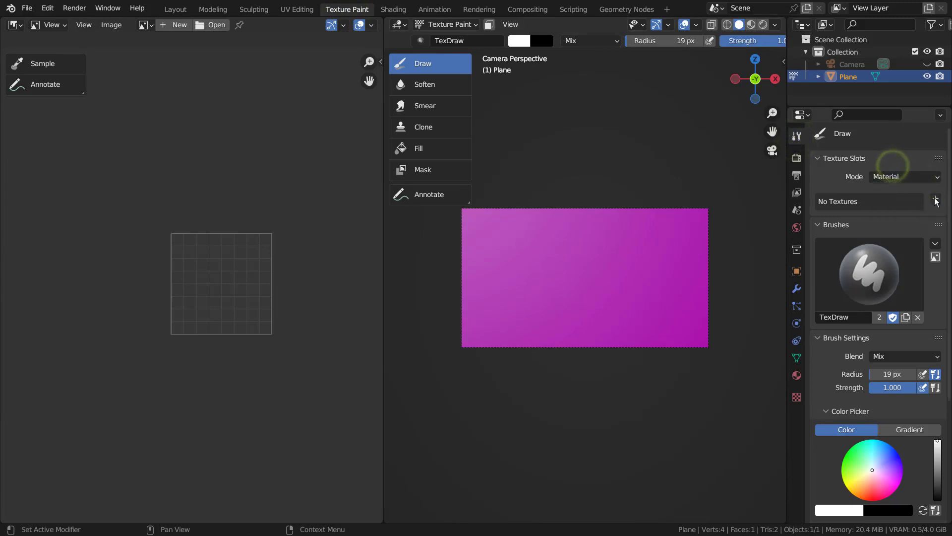
{"action": "left_click", "coordinate": [936, 198]}
{"action": "left_click", "coordinate": [921, 211]}
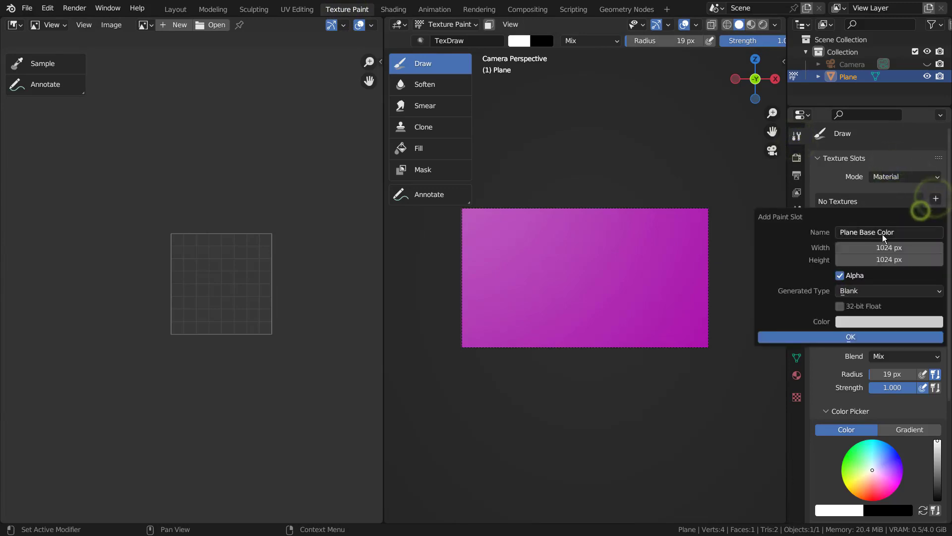
{"action": "left_click", "coordinate": [824, 337]}
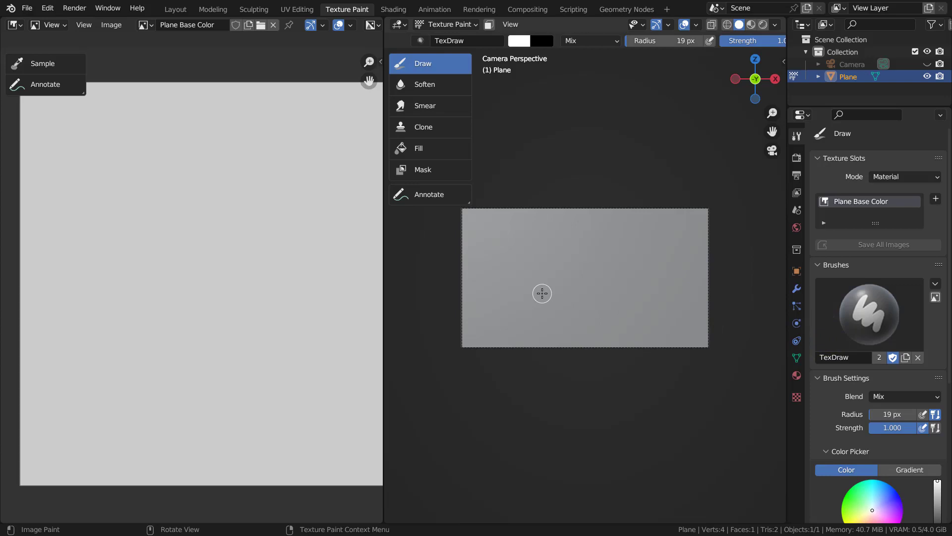
Reduce the brush radius to 8 px and paint a white dolphin outline on the lower half of the plane
{"action": "key", "text": "bracketleft"}
{"action": "key", "text": "bracketleft"}
{"action": "key", "text": "bracketleft"}
{"action": "key", "text": "bracketleft"}
{"action": "key", "text": "bracketleft"}
{"action": "key", "text": "bracketleft"}
{"action": "key", "text": "bracketleft"}
{"action": "mouse_move", "coordinate": [521, 291]}
{"action": "left_mouse_down"}
{"action": "mouse_move", "coordinate": [565, 270]}
{"action": "mouse_move", "coordinate": [605, 270]}
{"action": "mouse_move", "coordinate": [631, 281]}
{"action": "mouse_move", "coordinate": [648, 305]}
{"action": "mouse_move", "coordinate": [620, 318]}
{"action": "mouse_move", "coordinate": [546, 315]}
{"action": "mouse_move", "coordinate": [506, 294]}
{"action": "mouse_move", "coordinate": [524, 287]}
{"action": "left_mouse_up"}
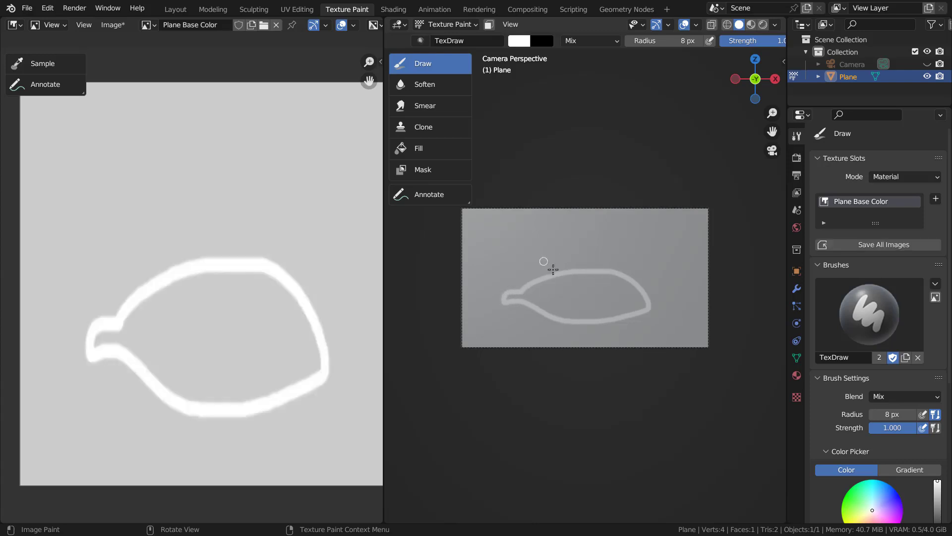
Outline a second dolphin in light blue overlapping above the white one and fill it in with a 16 px brush
{"action": "left_click", "coordinate": [876, 498]}
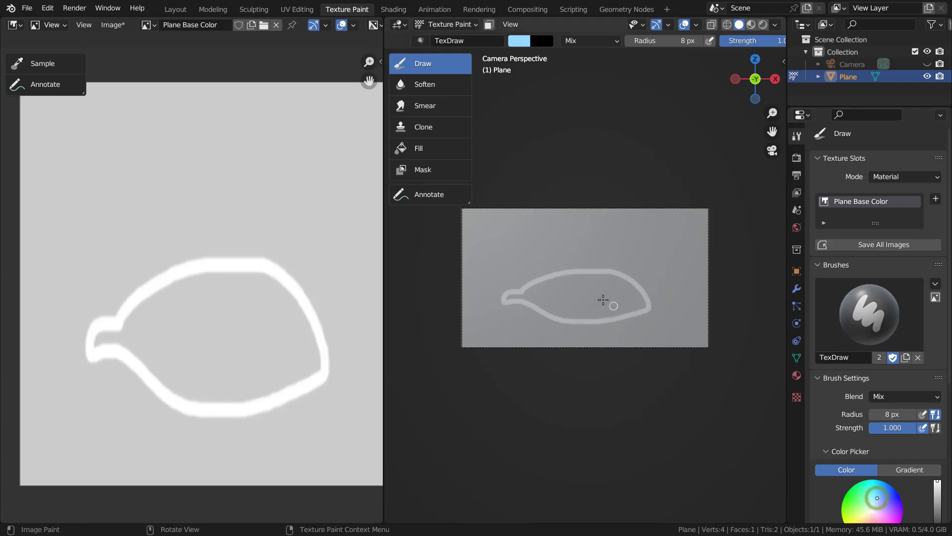
{"action": "mouse_move", "coordinate": [551, 261]}
{"action": "left_mouse_down"}
{"action": "mouse_move", "coordinate": [606, 240]}
{"action": "mouse_move", "coordinate": [642, 251]}
{"action": "mouse_move", "coordinate": [665, 278]}
{"action": "mouse_move", "coordinate": [633, 296]}
{"action": "mouse_move", "coordinate": [555, 291]}
{"action": "mouse_move", "coordinate": [517, 267]}
{"action": "mouse_move", "coordinate": [525, 253]}
{"action": "mouse_move", "coordinate": [539, 256]}
{"action": "left_mouse_up"}
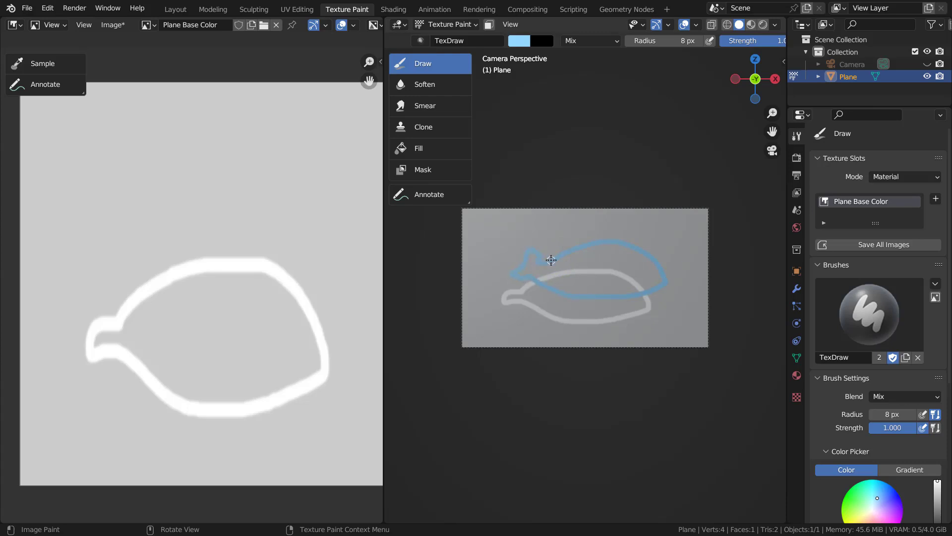
{"action": "key", "text": "bracketright"}
{"action": "key", "text": "bracketright"}
{"action": "key", "text": "bracketright"}
{"action": "key", "text": "bracketright"}
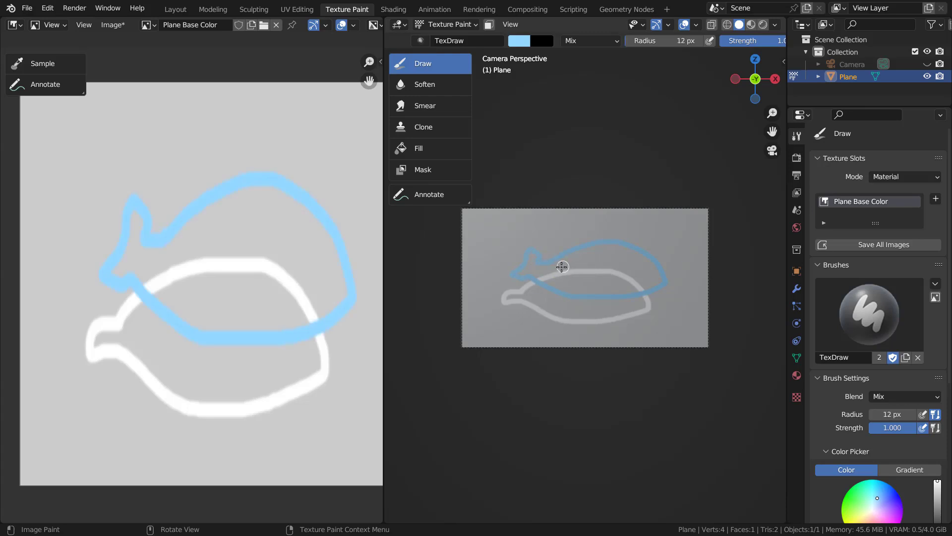
{"action": "key", "text": "bracketright"}
{"action": "key", "text": "bracketright"}
{"action": "key", "text": "bracketright"}
{"action": "key", "text": "bracketright"}
{"action": "mouse_move", "coordinate": [553, 268]}
{"action": "left_mouse_down"}
{"action": "mouse_move", "coordinate": [609, 249]}
{"action": "mouse_move", "coordinate": [653, 270]}
{"action": "mouse_move", "coordinate": [640, 287]}
{"action": "mouse_move", "coordinate": [575, 291]}
{"action": "mouse_move", "coordinate": [536, 270]}
{"action": "mouse_move", "coordinate": [521, 274]}
{"action": "mouse_move", "coordinate": [525, 251]}
{"action": "mouse_move", "coordinate": [540, 266]}
{"action": "mouse_move", "coordinate": [633, 272]}
{"action": "mouse_move", "coordinate": [537, 275]}
{"action": "mouse_move", "coordinate": [637, 269]}
{"action": "mouse_move", "coordinate": [588, 281]}
{"action": "mouse_move", "coordinate": [579, 258]}
{"action": "mouse_move", "coordinate": [640, 283]}
{"action": "mouse_move", "coordinate": [610, 253]}
{"action": "mouse_move", "coordinate": [657, 270]}
{"action": "left_mouse_up"}
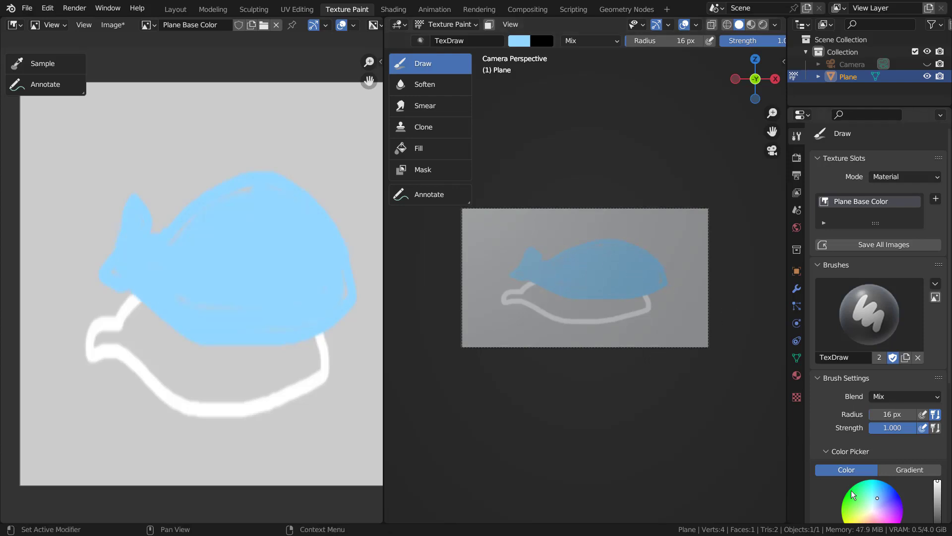
Fill the lower dolphin shape with very pale cyan and render the painted plane
{"action": "left_click", "coordinate": [872, 506]}
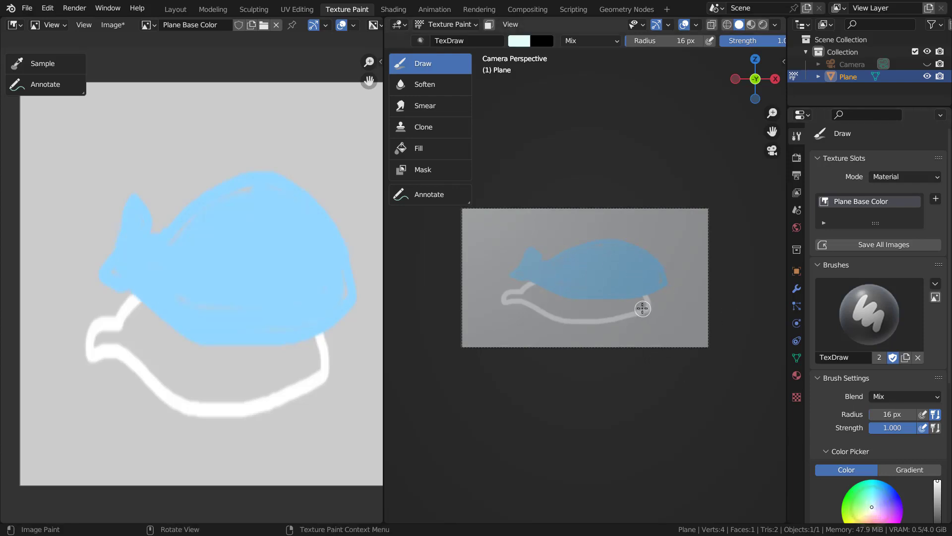
{"action": "mouse_move", "coordinate": [632, 294]}
{"action": "left_mouse_down"}
{"action": "mouse_move", "coordinate": [580, 276]}
{"action": "mouse_move", "coordinate": [510, 293]}
{"action": "mouse_move", "coordinate": [560, 310]}
{"action": "mouse_move", "coordinate": [628, 314]}
{"action": "mouse_move", "coordinate": [641, 294]}
{"action": "mouse_move", "coordinate": [538, 291]}
{"action": "mouse_move", "coordinate": [585, 319]}
{"action": "mouse_move", "coordinate": [642, 304]}
{"action": "mouse_move", "coordinate": [620, 289]}
{"action": "mouse_move", "coordinate": [647, 296]}
{"action": "mouse_move", "coordinate": [635, 308]}
{"action": "mouse_move", "coordinate": [531, 289]}
{"action": "mouse_move", "coordinate": [506, 297]}
{"action": "mouse_move", "coordinate": [516, 299]}
{"action": "left_mouse_up"}
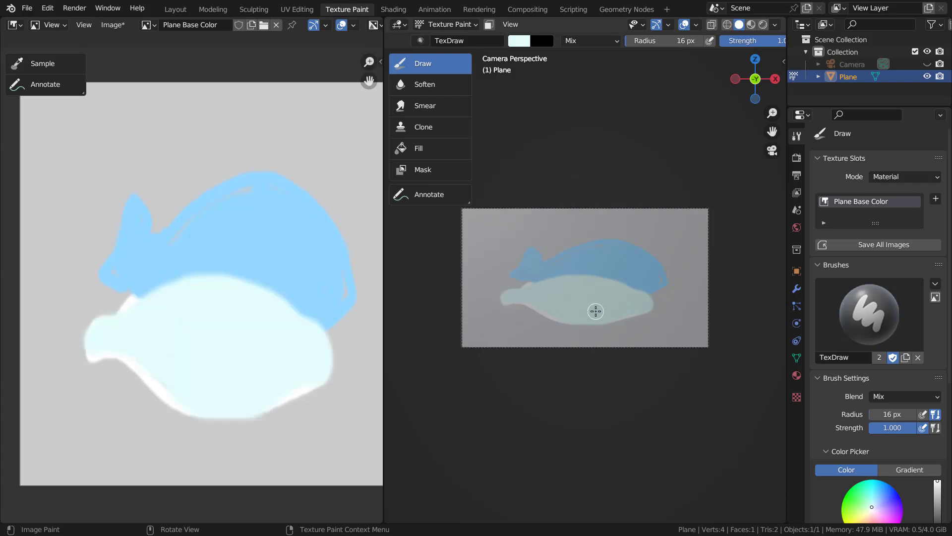
{"action": "key", "text": "F12"}
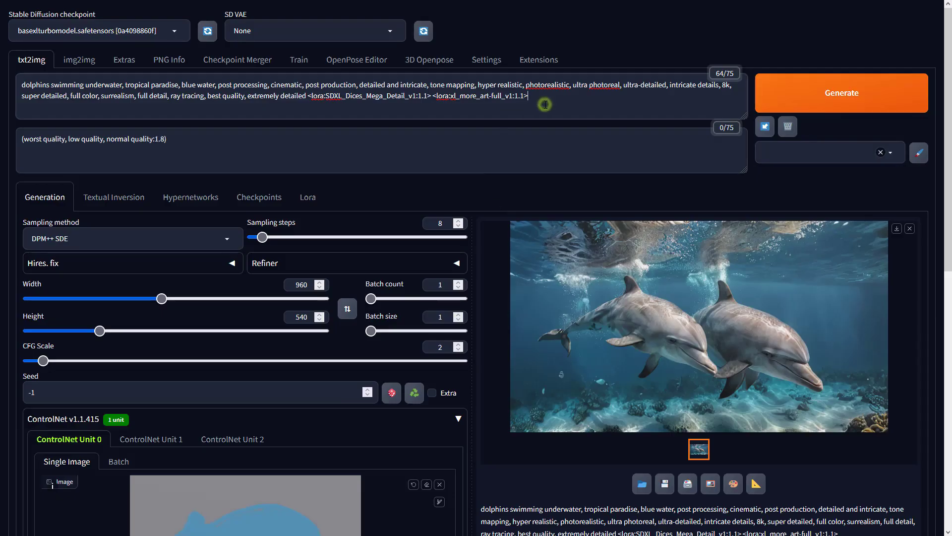
Switch to the Stable Diffusion web UI and review the txt2img prompt, negative prompt, width and height
{"action": "left_click", "coordinate": [544, 104]}
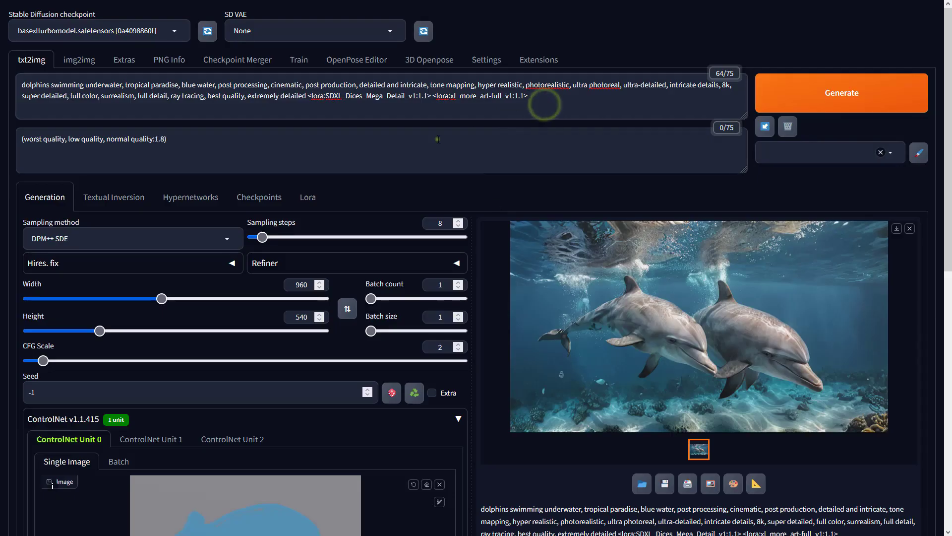
{"action": "left_click", "coordinate": [438, 139]}
{"action": "left_click", "coordinate": [308, 281]}
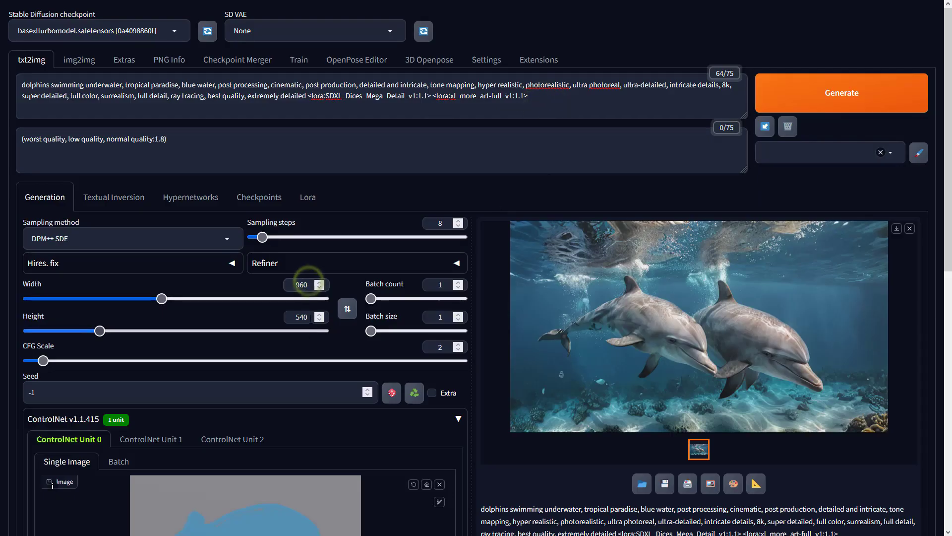
{"action": "left_click", "coordinate": [309, 317]}
{"action": "left_click", "coordinate": [523, 514]}
Set ControlNet Unit 0 to the Depth control type with its preprocessor set to none
{"action": "scroll", "coordinate": [523, 515], "scroll_direction": "down", "scroll_amount": 8}
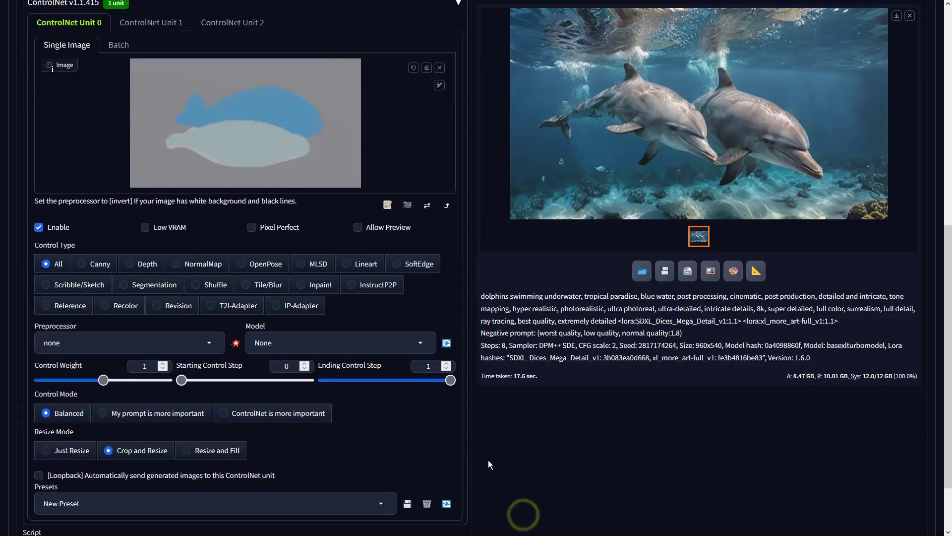
{"action": "left_click", "coordinate": [142, 263]}
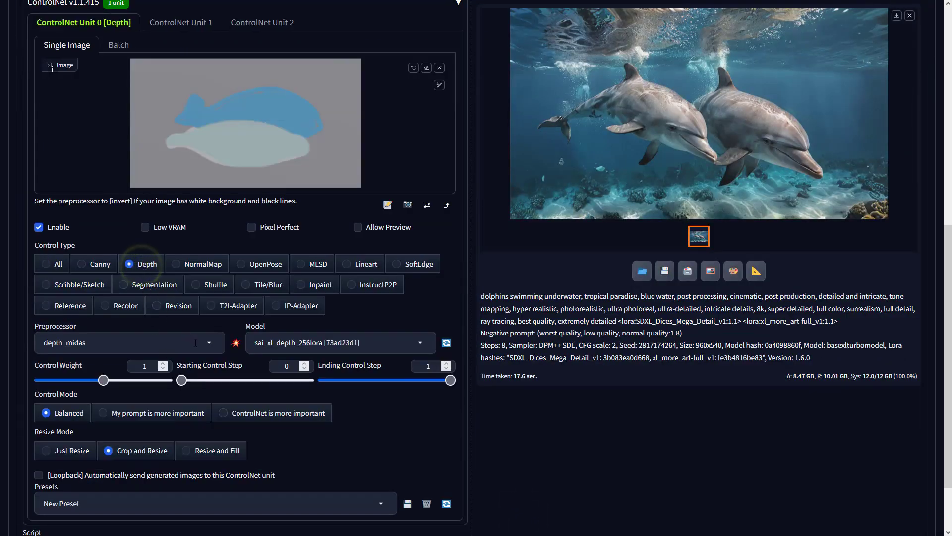
{"action": "left_click", "coordinate": [209, 343]}
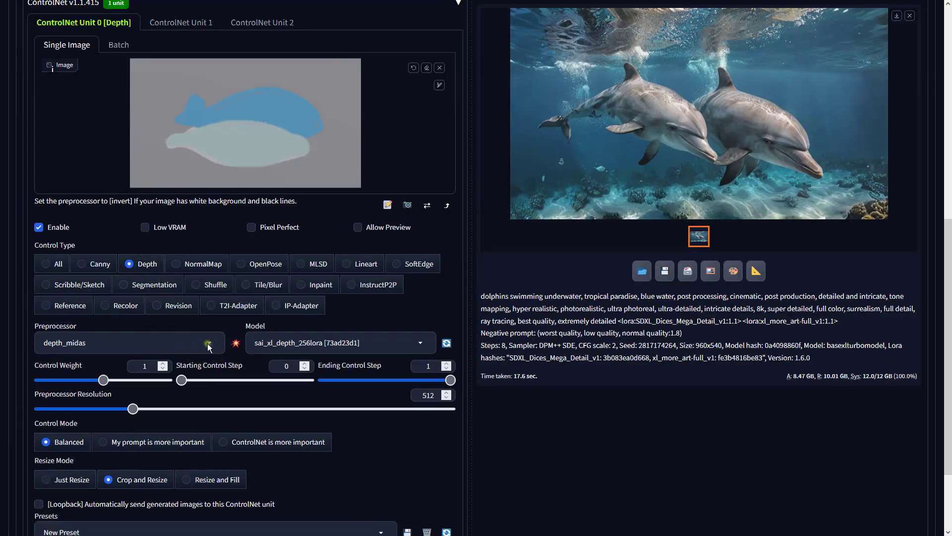
{"action": "left_click", "coordinate": [76, 280]}
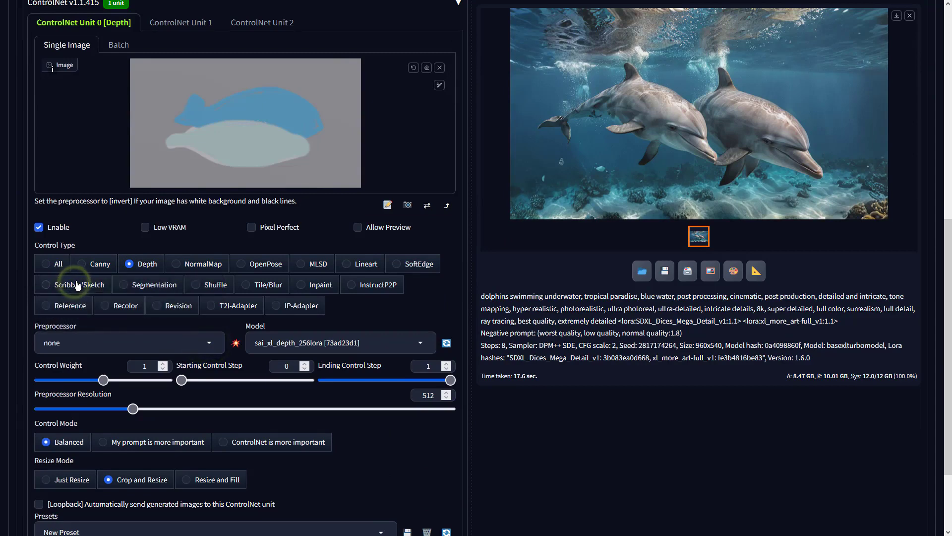
{"action": "left_click", "coordinate": [353, 326]}
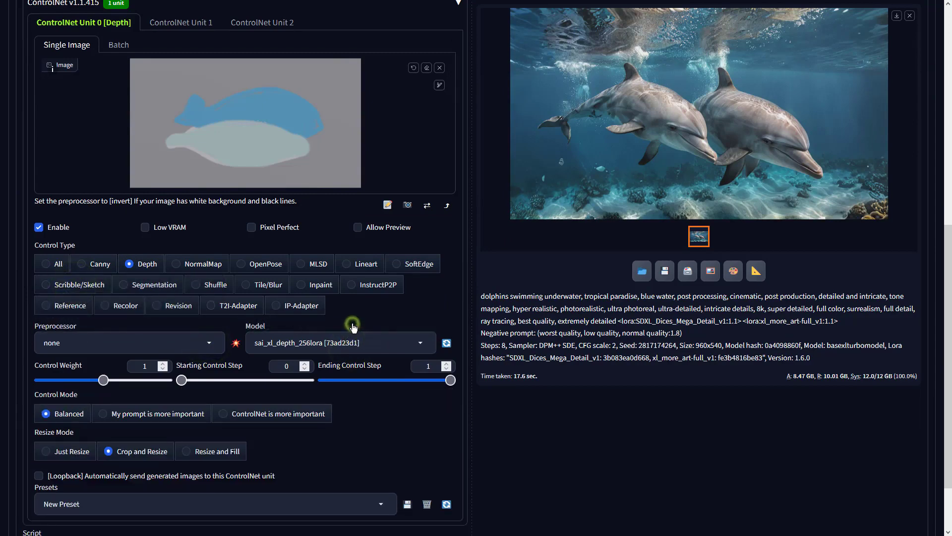
Generate the dolphin image from the prompt and depth guide and inspect it at full size
{"action": "scroll", "coordinate": [353, 326], "scroll_direction": "up", "scroll_amount": 7}
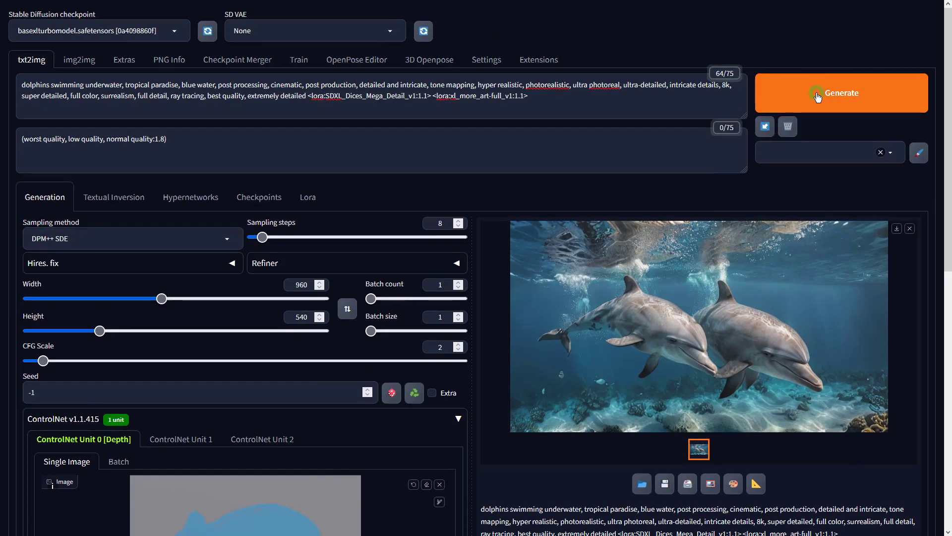
{"action": "left_click", "coordinate": [817, 96]}
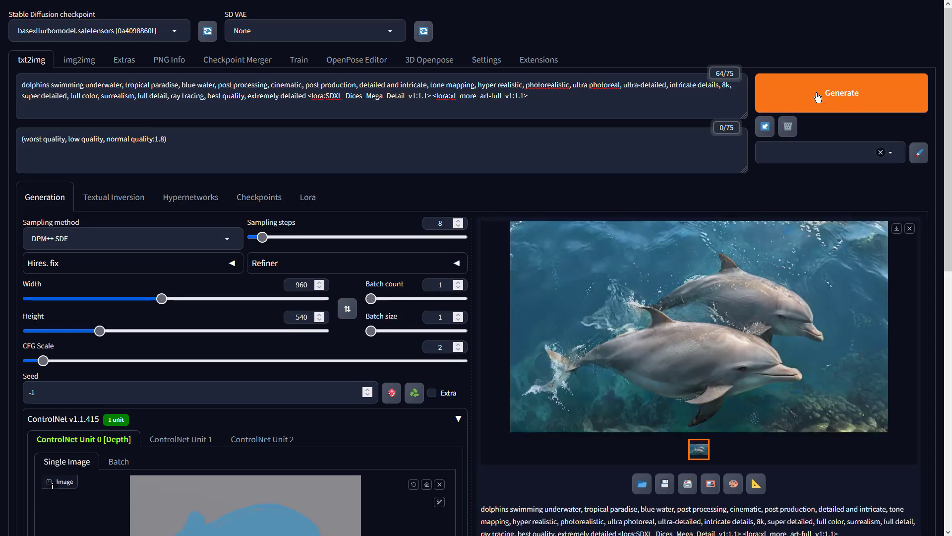
{"action": "left_click", "coordinate": [794, 374]}
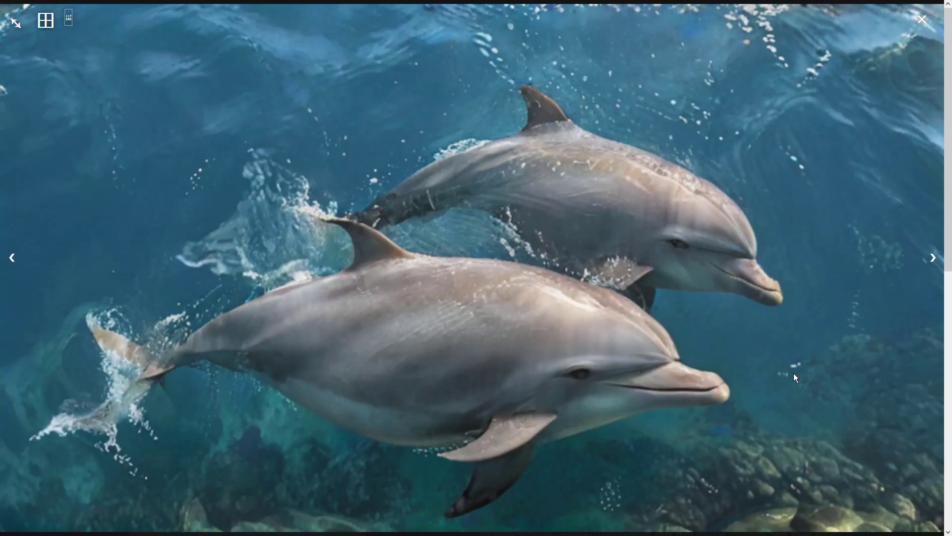
{"action": "left_click", "coordinate": [794, 377]}
Send the generated image to img2img and set the sampling method to DPM++ SDE and the CFG scale to 2
{"action": "left_click", "coordinate": [715, 485]}
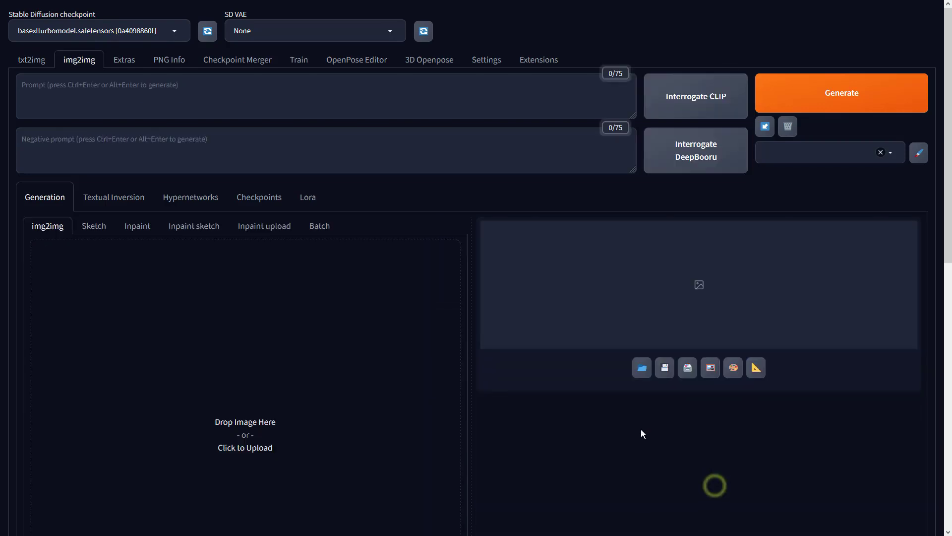
{"action": "scroll", "coordinate": [247, 340], "scroll_direction": "down", "scroll_amount": 8}
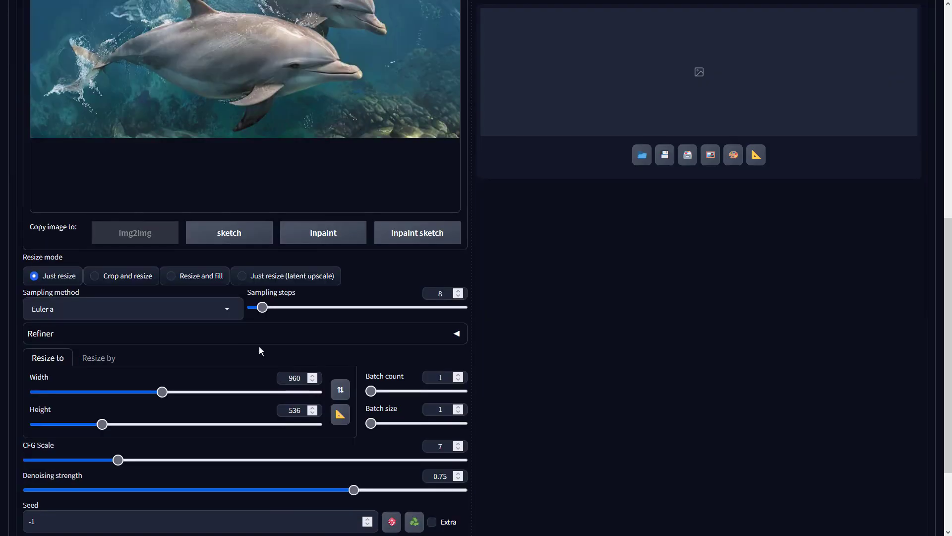
{"action": "left_click", "coordinate": [228, 308]}
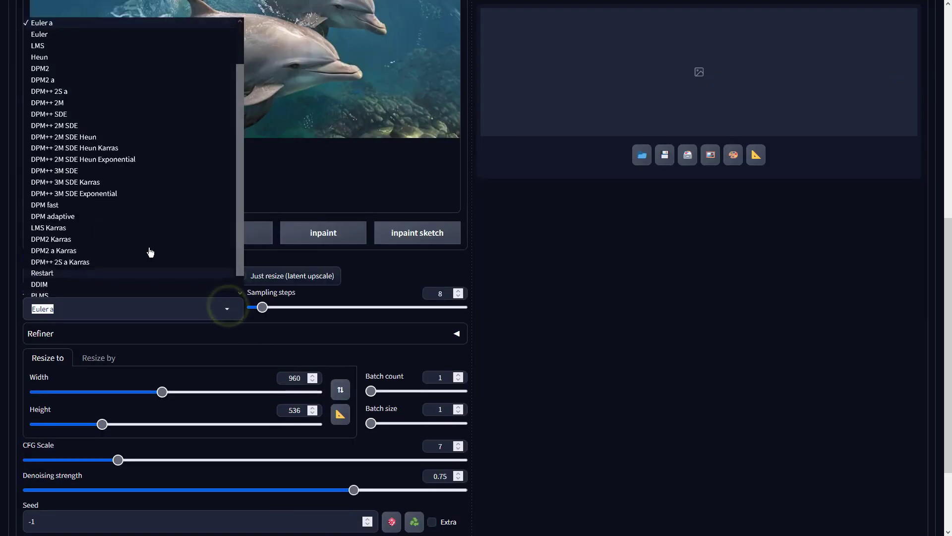
{"action": "left_click", "coordinate": [98, 115]}
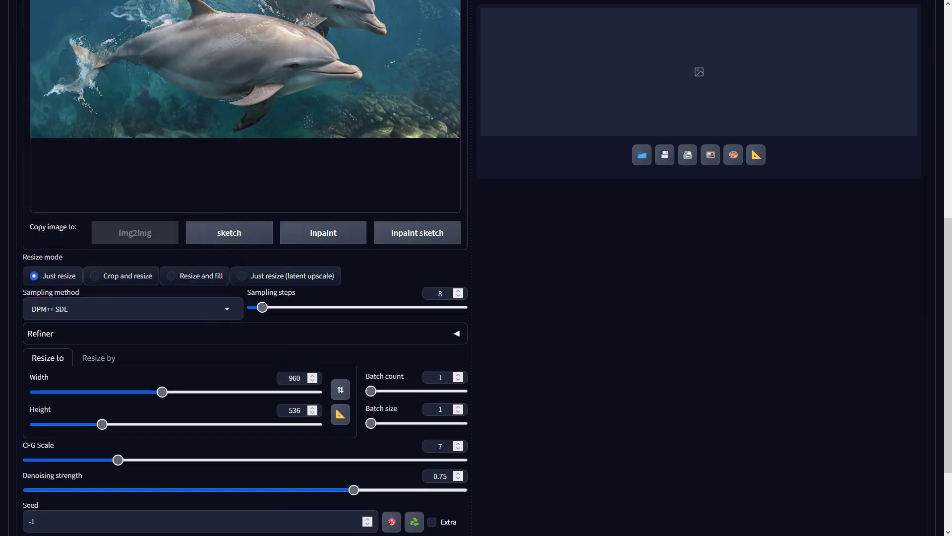
{"action": "left_click_drag", "start_coordinate": [448, 445], "coordinate": [395, 436]}
{"action": "type", "text": "2"}
{"action": "left_click", "coordinate": [657, 376]}
Generate an img2img variation of the dolphin image and inspect it at full size
{"action": "scroll", "coordinate": [658, 376], "scroll_direction": "up", "scroll_amount": 8}
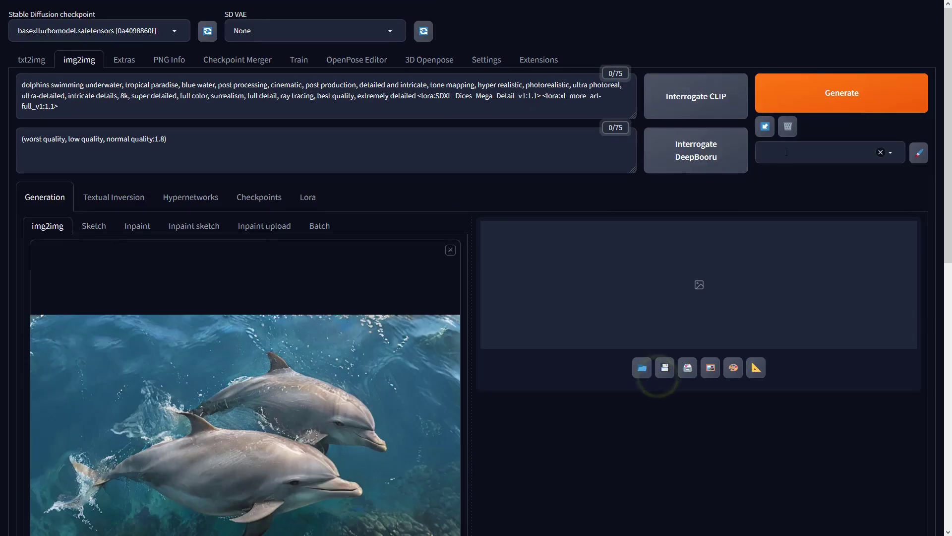
{"action": "left_click", "coordinate": [794, 95]}
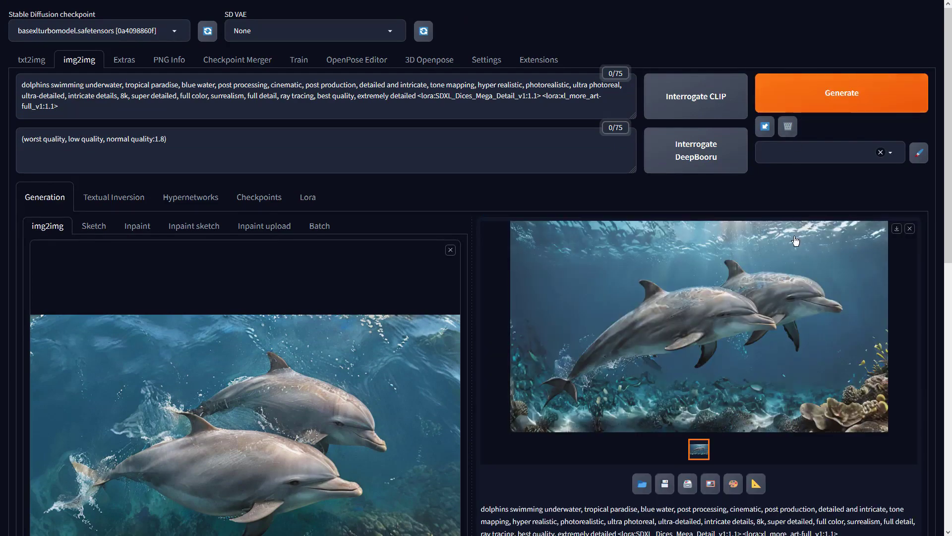
{"action": "left_click", "coordinate": [790, 306]}
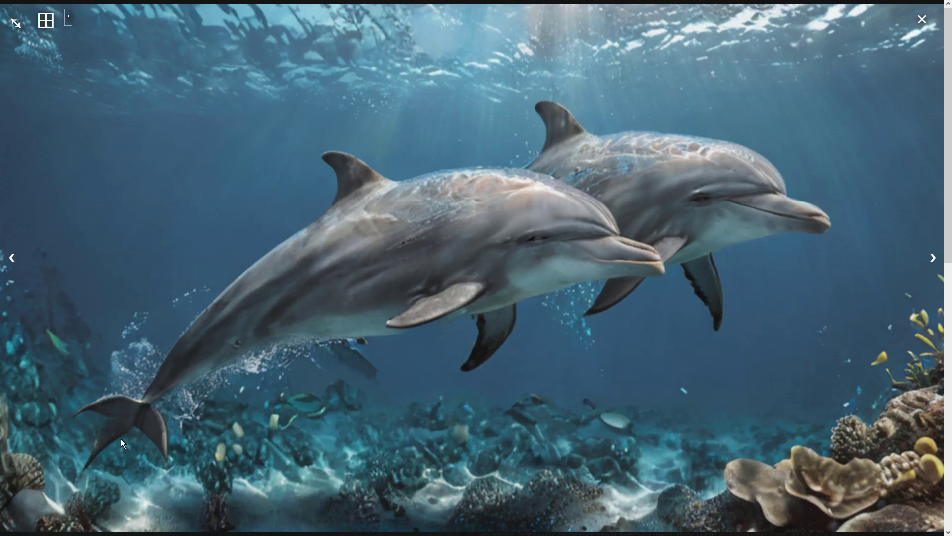
{"action": "left_click", "coordinate": [477, 343]}
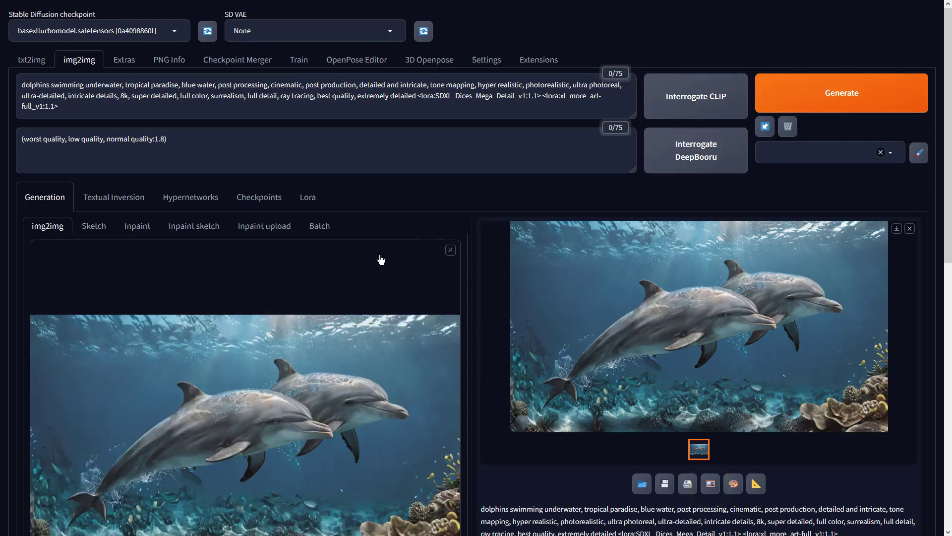
Set the img2img denoising strength to 0.65 and generate a new variation of the dolphin image
{"action": "scroll", "coordinate": [380, 259], "scroll_direction": "down", "scroll_amount": 4}
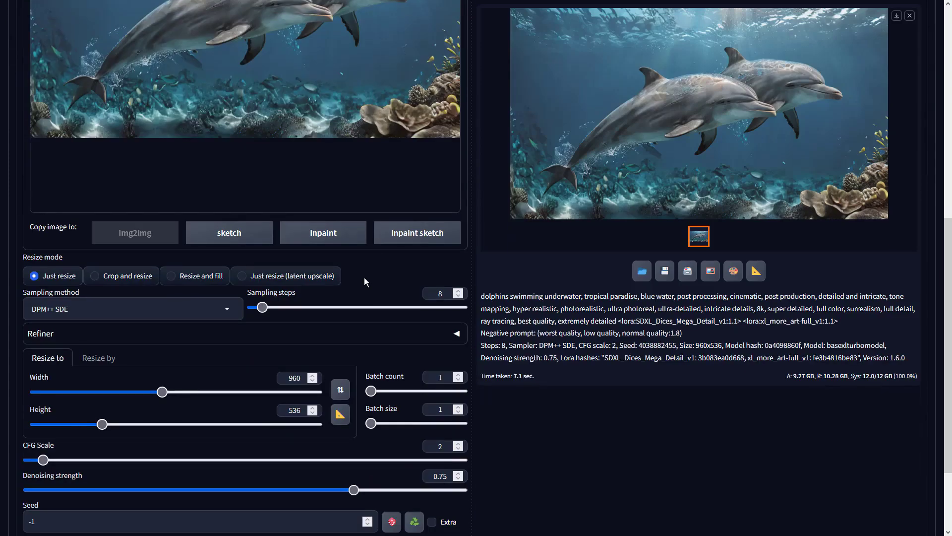
{"action": "left_click", "coordinate": [440, 477]}
{"action": "left_click", "coordinate": [782, 304]}
{"action": "scroll", "coordinate": [781, 304], "scroll_direction": "up", "scroll_amount": 4}
{"action": "left_click", "coordinate": [794, 94]}
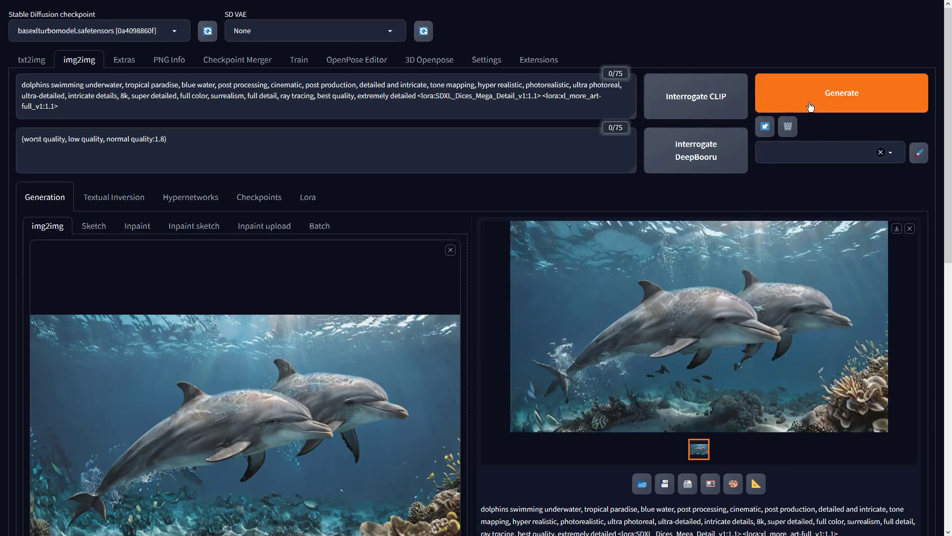
Raise the denoising strength to 0.9, generate another dolphin variation and inspect it at full size
{"action": "scroll", "coordinate": [419, 312], "scroll_direction": "down", "scroll_amount": 4}
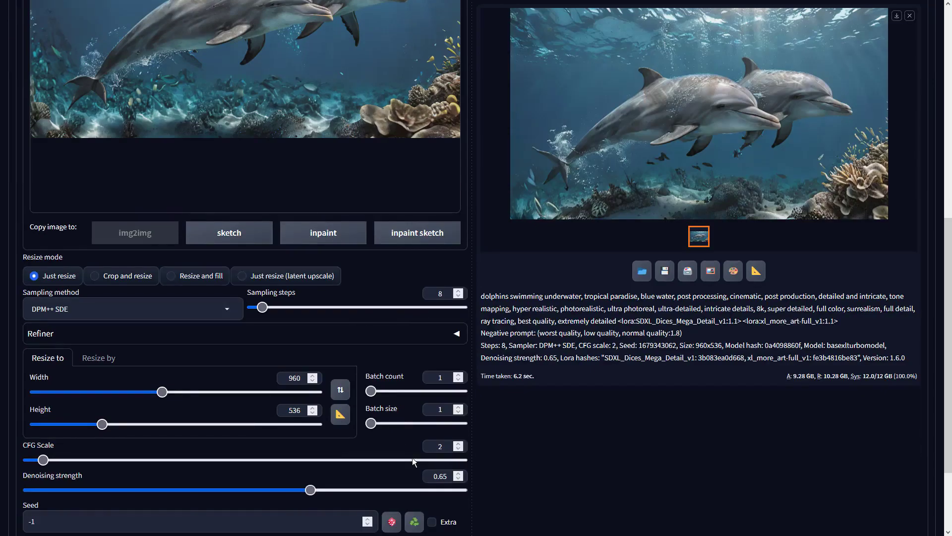
{"action": "left_click_drag", "start_coordinate": [310, 490], "coordinate": [419, 490]}
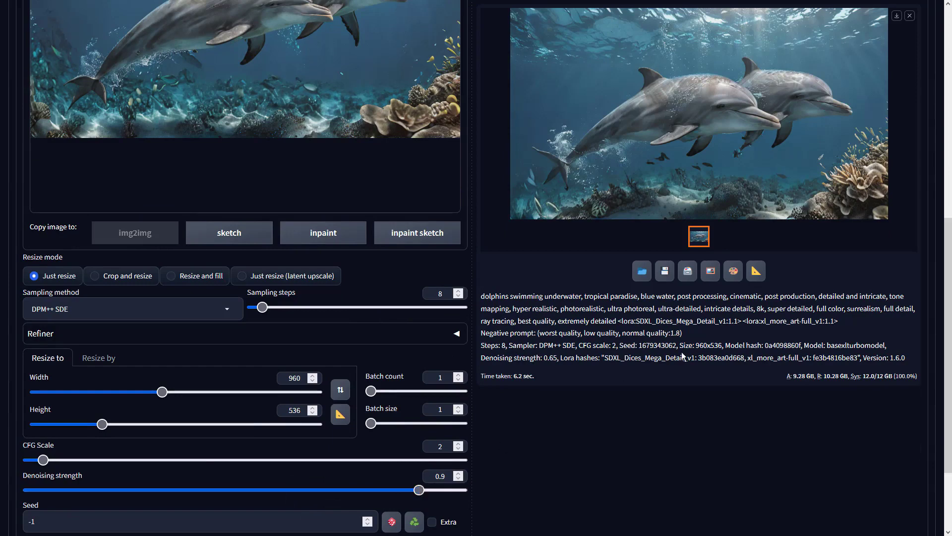
{"action": "scroll", "coordinate": [682, 356], "scroll_direction": "up", "scroll_amount": 4}
{"action": "key", "text": "ctrl+Return"}
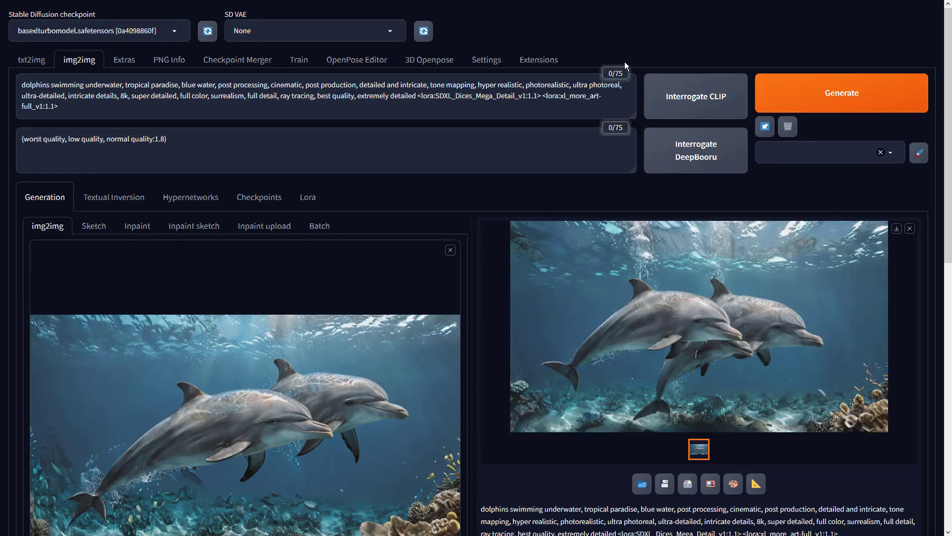
{"action": "left_click", "coordinate": [668, 283]}
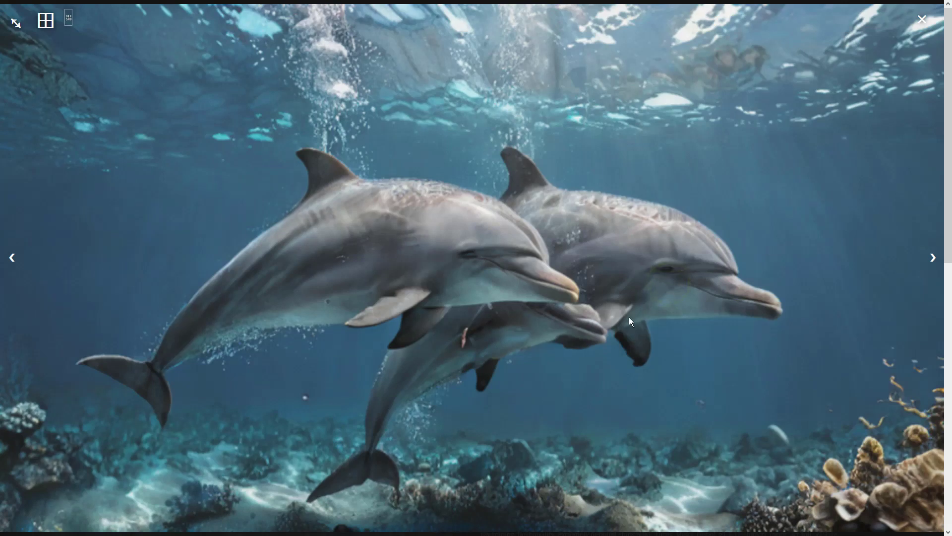
{"action": "left_click", "coordinate": [593, 323]}
Generate two more img2img variations with the same settings and inspect each one at full size
{"action": "left_click", "coordinate": [804, 106]}
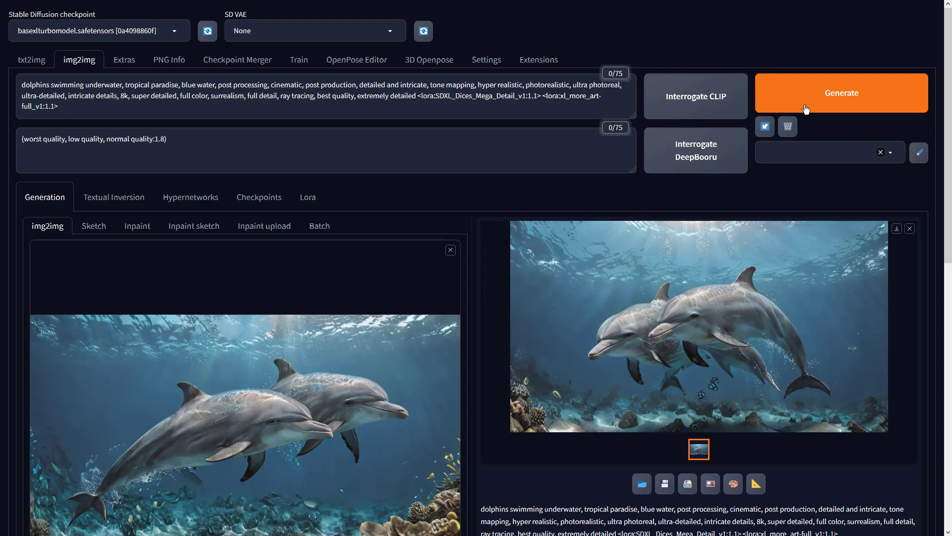
{"action": "left_click", "coordinate": [720, 342]}
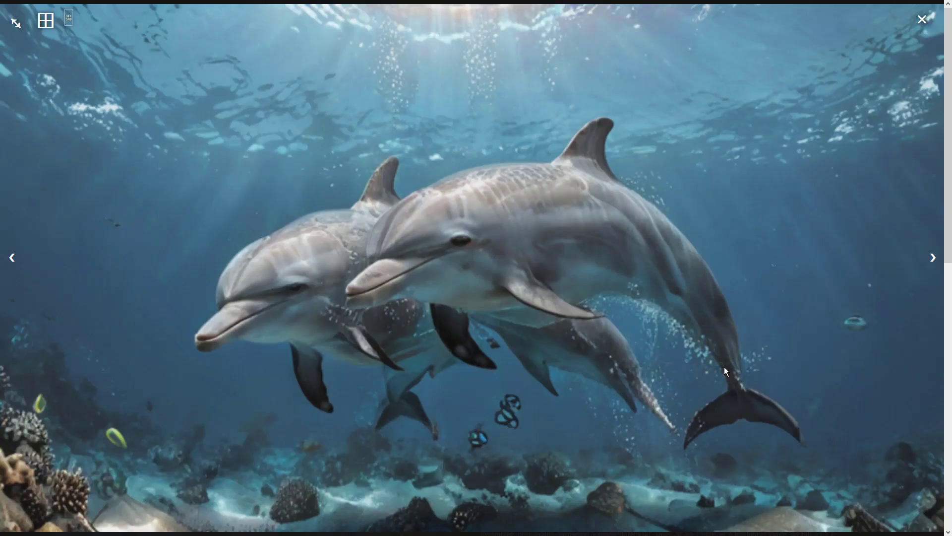
{"action": "left_click", "coordinate": [537, 354]}
{"action": "left_click", "coordinate": [840, 104]}
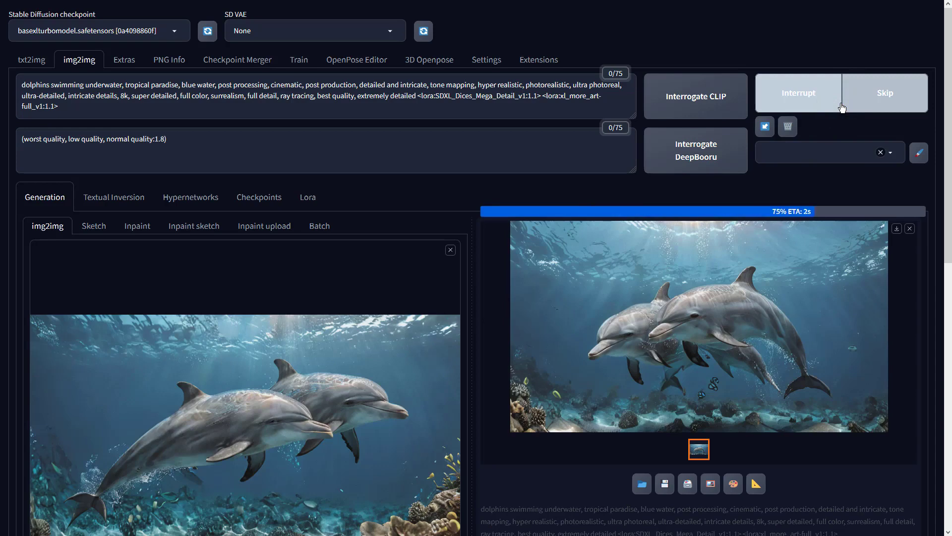
{"action": "left_click", "coordinate": [779, 346]}
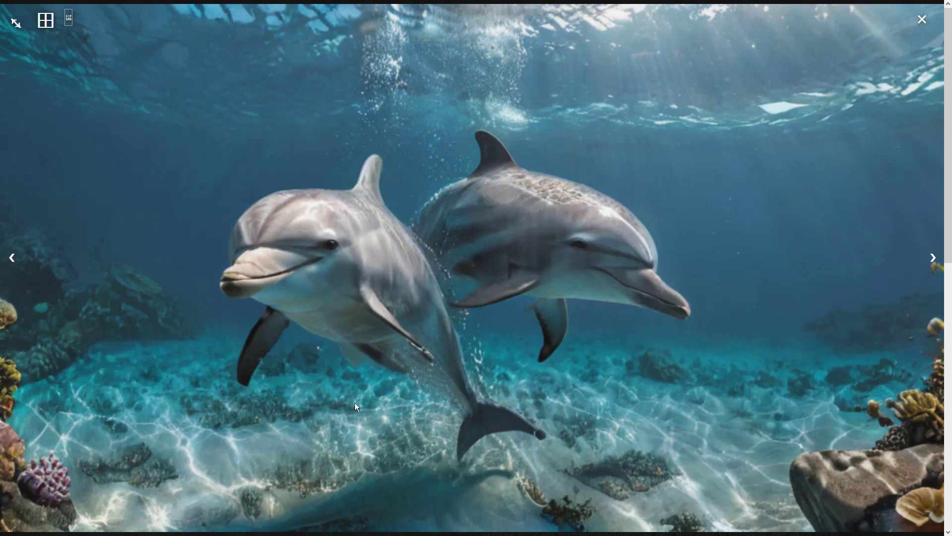
{"action": "left_click", "coordinate": [511, 409]}
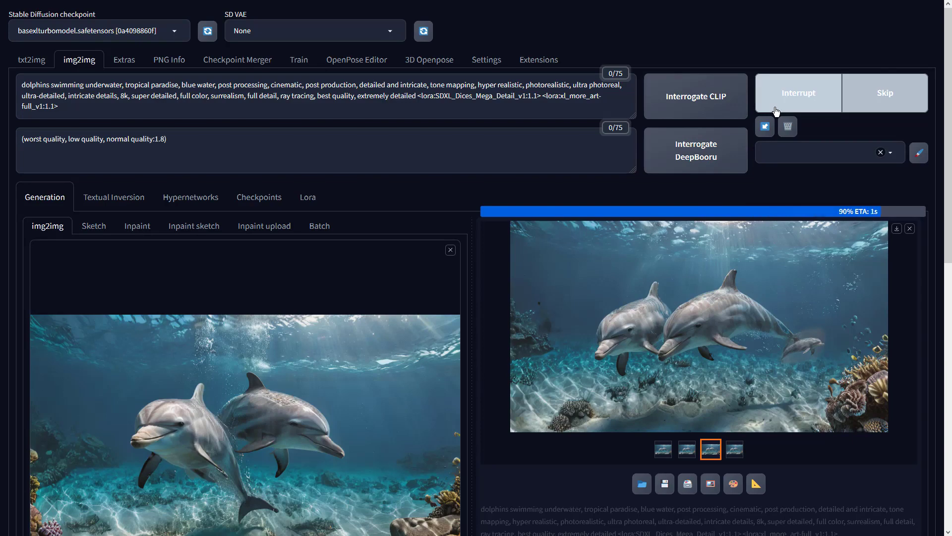
View the newly generated batch of dolphin images at full size and compare the variations
{"action": "left_click", "coordinate": [769, 266]}
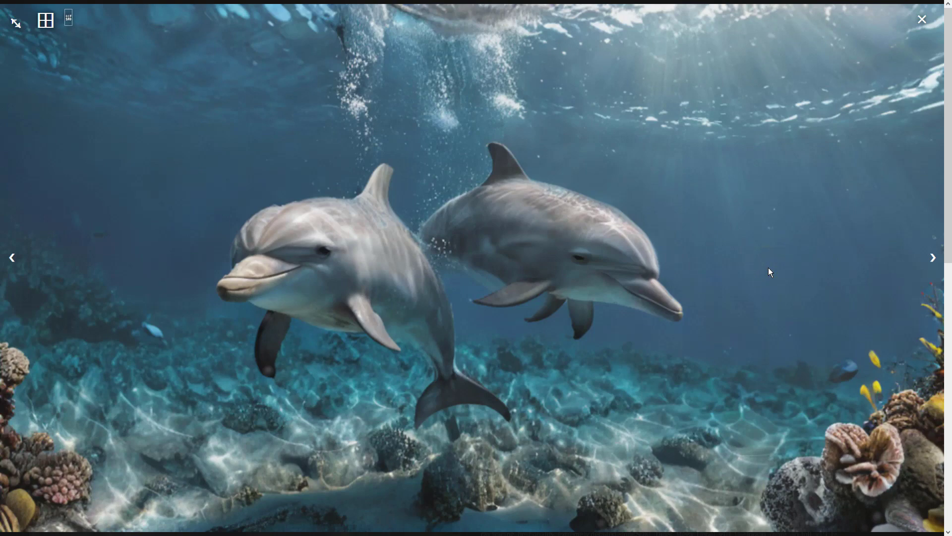
{"action": "left_click", "coordinate": [769, 268]}
{"action": "left_click", "coordinate": [787, 266]}
{"action": "left_click", "coordinate": [933, 256]}
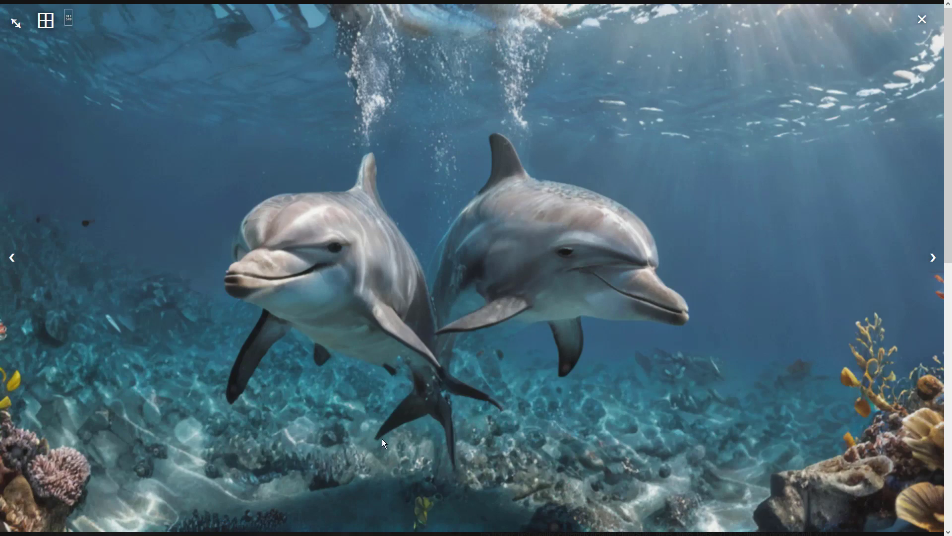